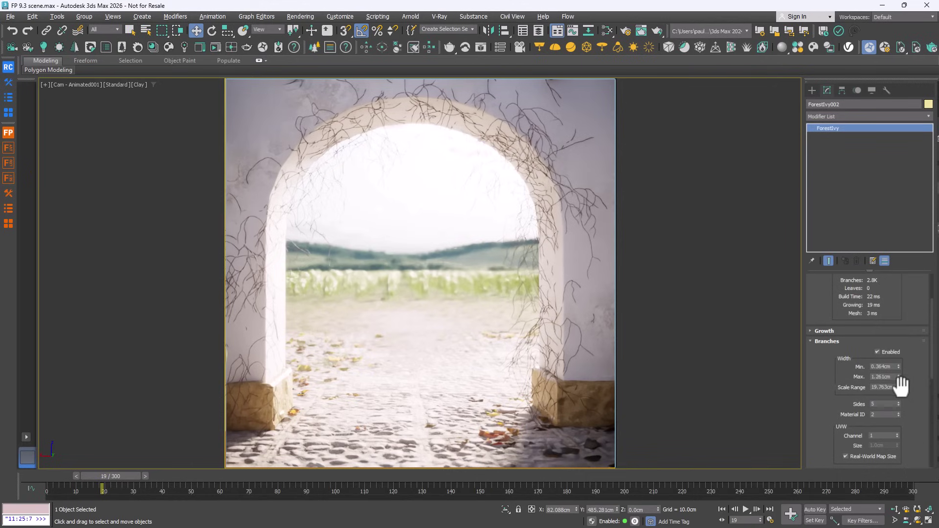
Raise the ivy branch Scale Range from 19.763 cm to about 217.8 cm.
{"action": "left_click_drag", "start_coordinate": [833, 162], "coordinate": [828, 135]}
{"action": "left_click_drag", "start_coordinate": [897, 376], "coordinate": [889, 205]}
{"action": "left_click_drag", "start_coordinate": [899, 387], "coordinate": [889, 177]}
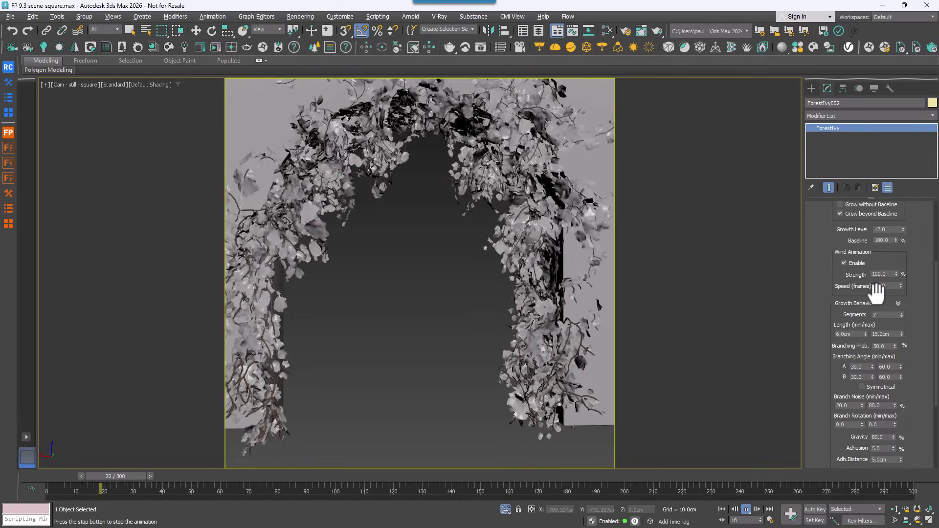
{"action": "double_click", "coordinate": [895, 274]}
{"action": "type", "text": "9"}
{"action": "key", "text": "Return"}
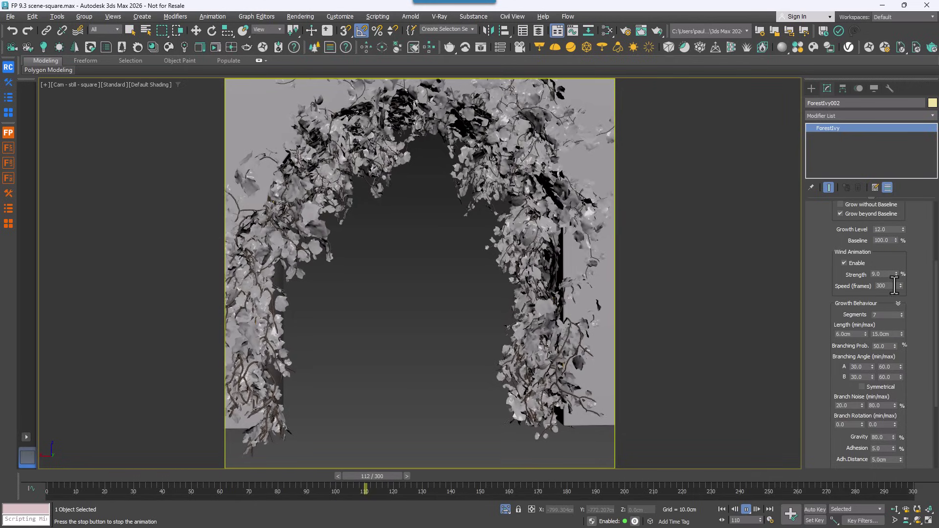
{"action": "mouse_move", "coordinate": [896, 279]}
{"action": "left_mouse_down"}
{"action": "mouse_move", "coordinate": [891, 139]}
{"action": "mouse_move", "coordinate": [842, 332]}
{"action": "mouse_move", "coordinate": [896, 277]}
{"action": "left_mouse_up"}
{"action": "double_click", "coordinate": [885, 287]}
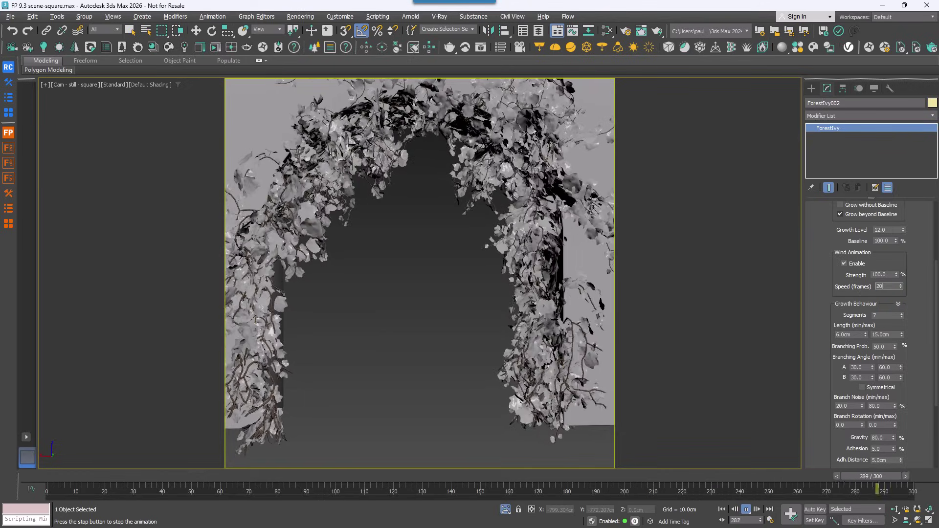
{"action": "type", "text": "20"}
{"action": "key", "text": "Return"}
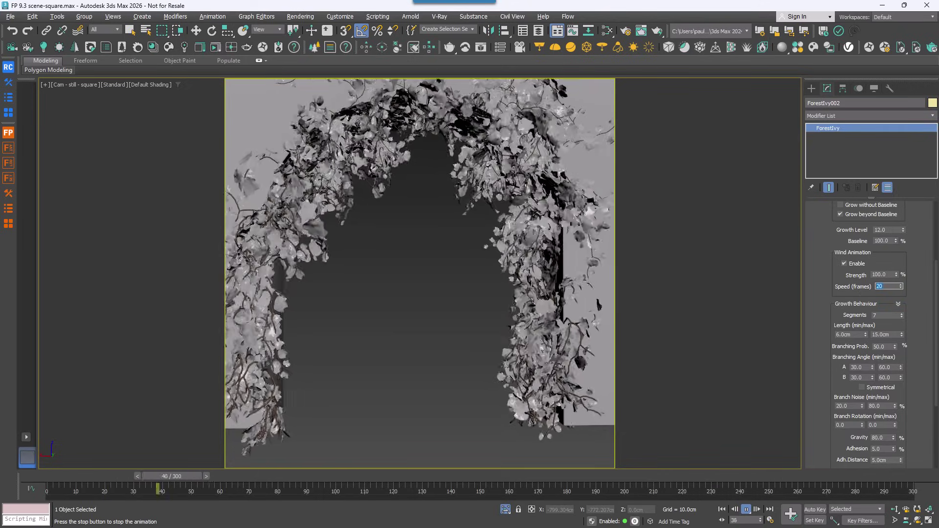
{"action": "type", "text": "10"}
{"action": "key", "text": "BackSpace"}
{"action": "key", "text": "BackSpace"}
{"action": "type", "text": "600"}
{"action": "key", "text": "Return"}
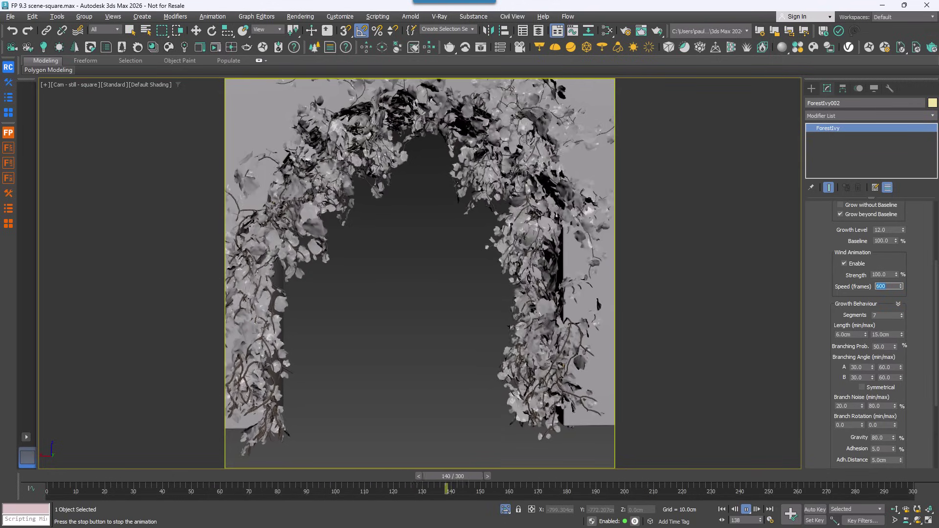
{"action": "type", "text": "300"}
{"action": "key", "text": "Return"}
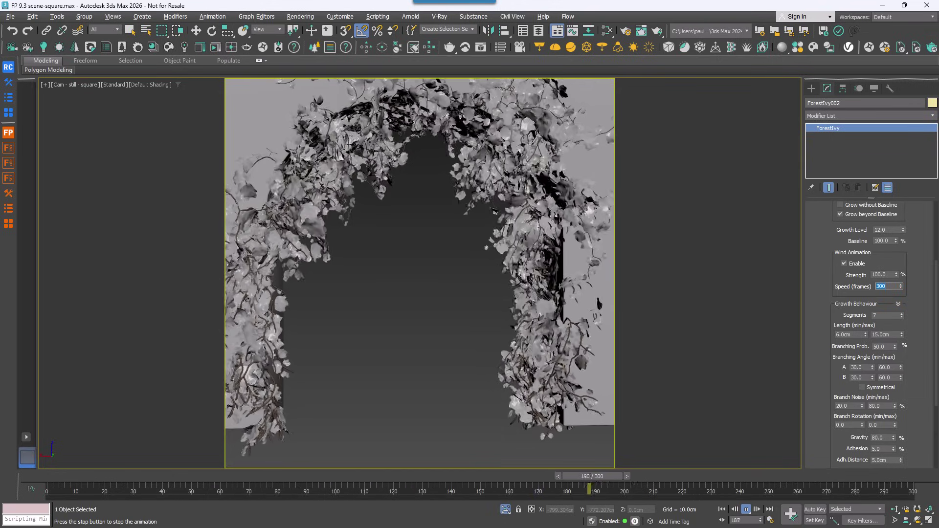
Reset the Branches Wind Strength to zero, then set it back to 100.
{"action": "left_click_drag", "start_coordinate": [832, 391], "coordinate": [831, 193]}
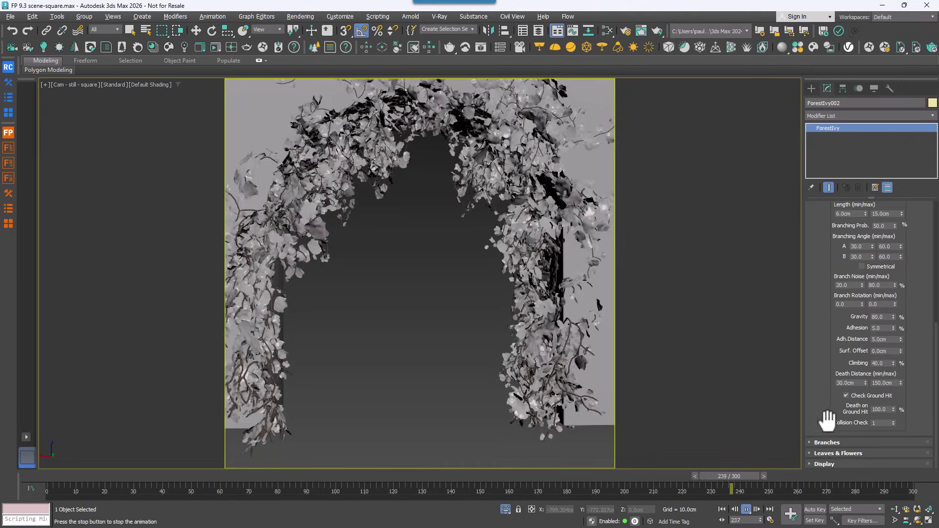
{"action": "left_click", "coordinate": [828, 441]}
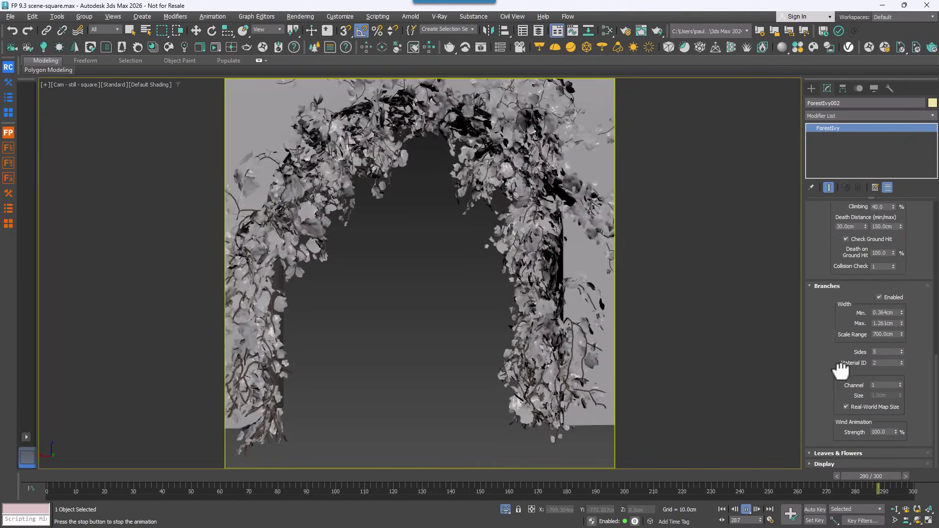
{"action": "right_click", "coordinate": [893, 432]}
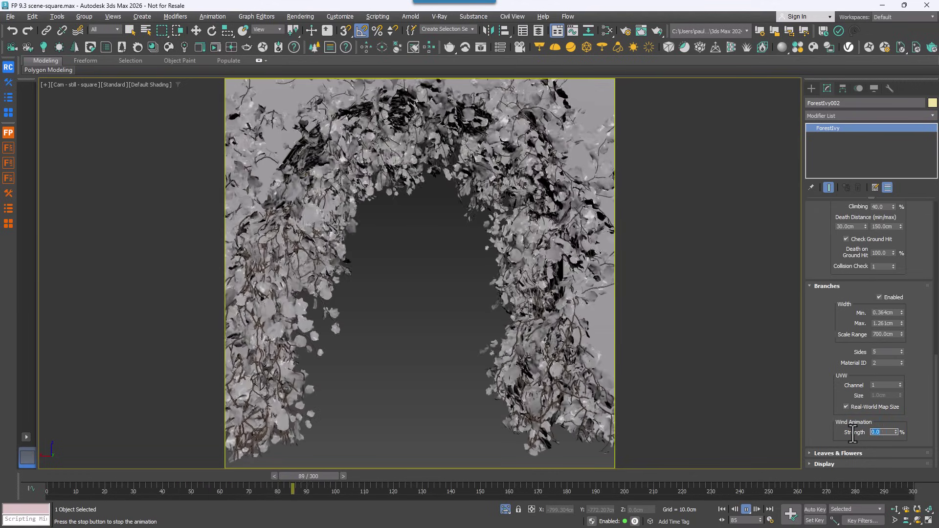
{"action": "type", "text": "100"}
{"action": "key", "text": "Return"}
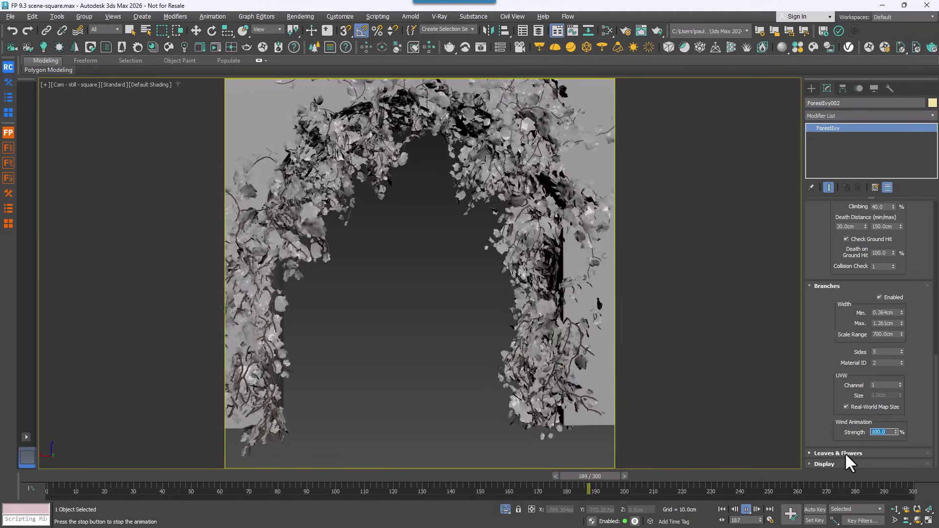
Turn on the Leaves & Flowers Wind Strength at 100% and stop playback at frame 25.
{"action": "left_click", "coordinate": [851, 453]}
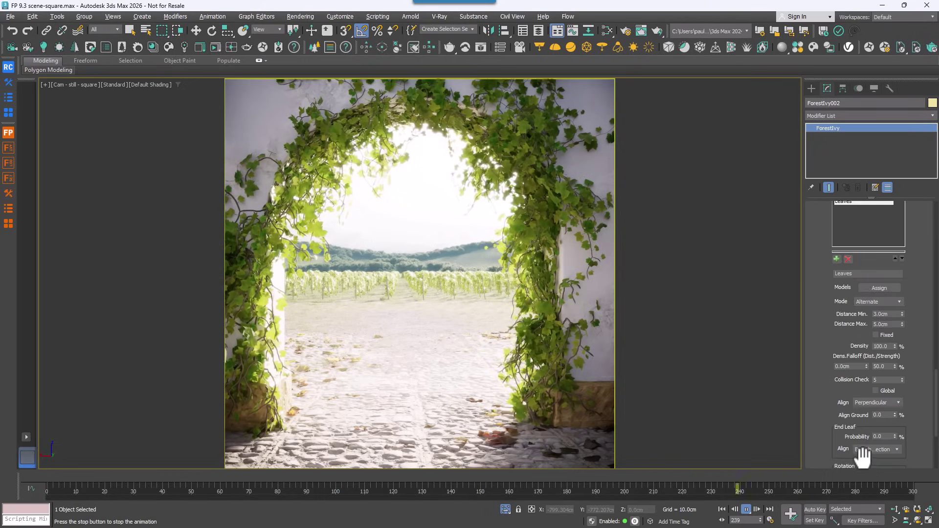
{"action": "scroll", "coordinate": [832, 297], "scroll_direction": "down", "scroll_amount": 2}
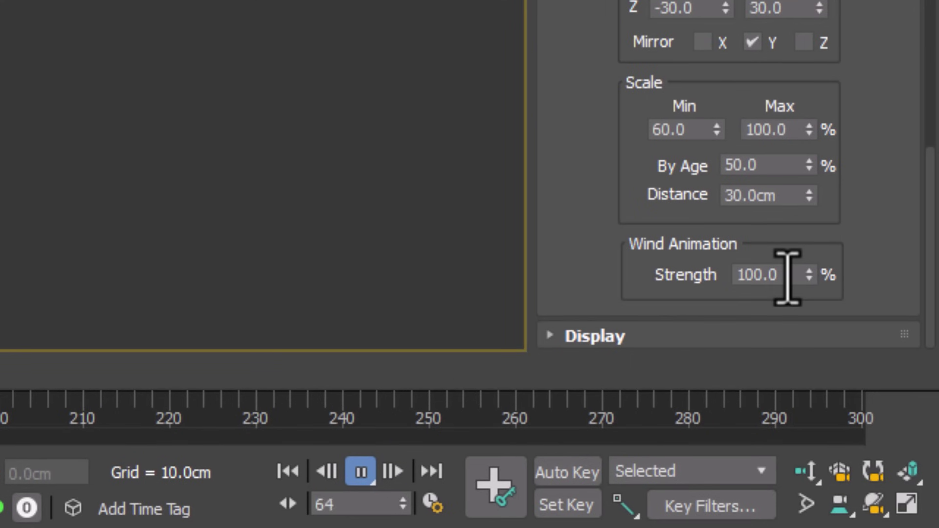
{"action": "left_click_drag", "start_coordinate": [737, 275], "coordinate": [806, 294]}
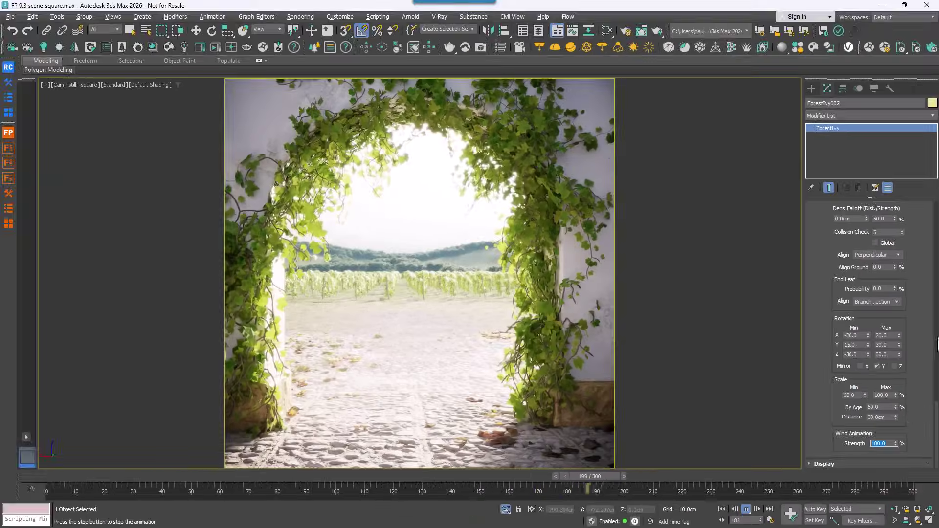
{"action": "scroll", "coordinate": [923, 278], "scroll_direction": "up", "scroll_amount": 4}
{"action": "scroll", "coordinate": [923, 279], "scroll_direction": "up", "scroll_amount": 4}
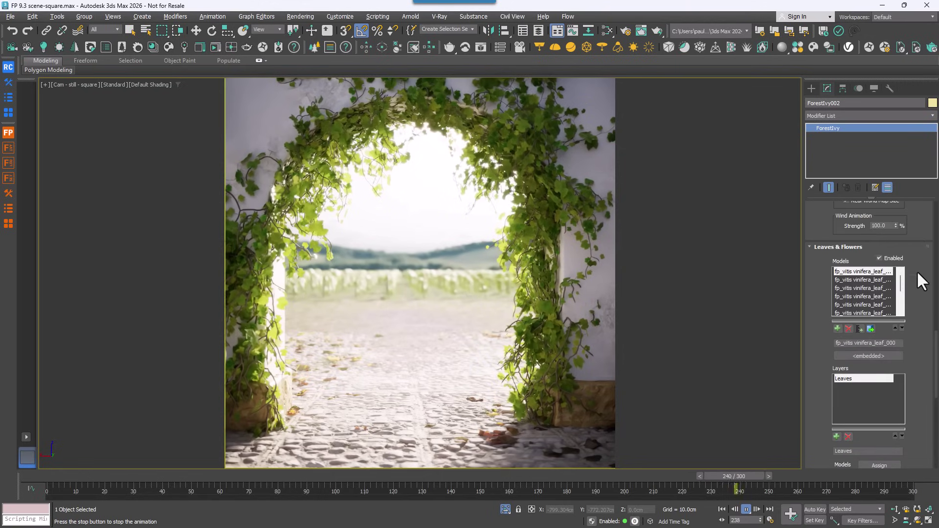
{"action": "double_click", "coordinate": [881, 226]}
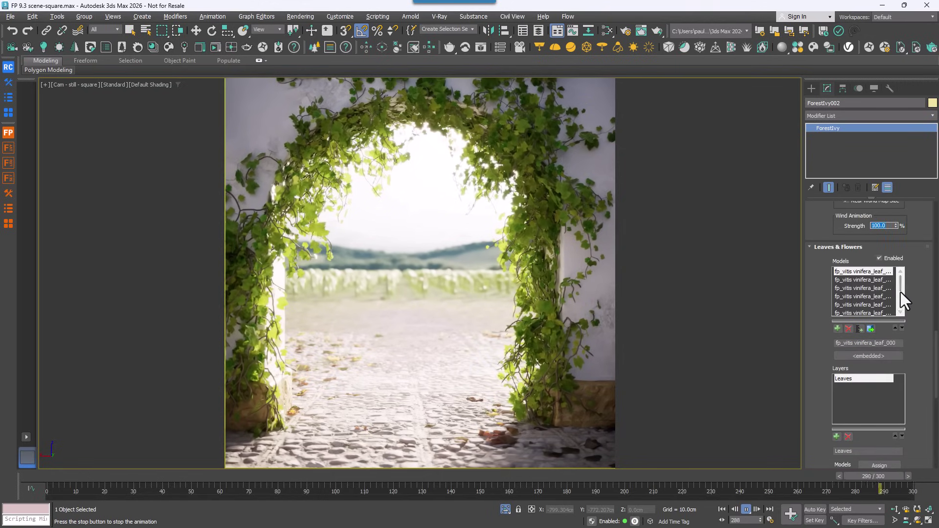
{"action": "left_click", "coordinate": [746, 509]}
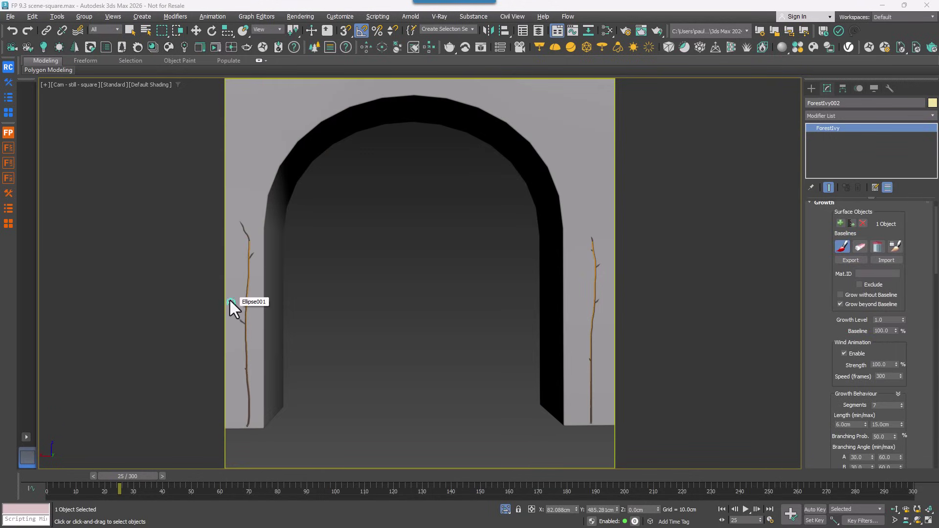
Paint baselines extending the left ivy stem over the arch and up its inner edge.
{"action": "left_click_drag", "start_coordinate": [249, 247], "coordinate": [240, 198]}
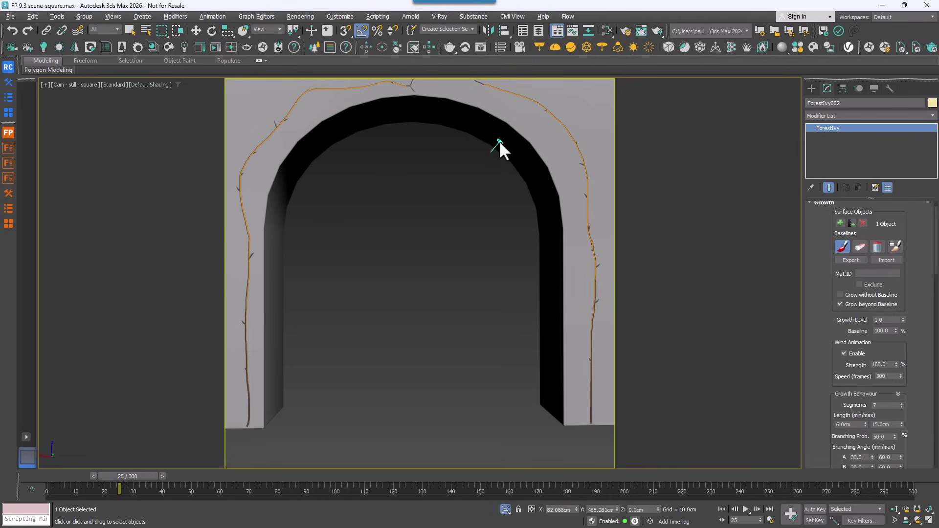
{"action": "left_click_drag", "start_coordinate": [268, 416], "coordinate": [268, 362]}
Finish painting, set Branch Rotation from -90 to 90, and enable leaves in Leaves & Flowers.
{"action": "right_click", "coordinate": [639, 169]}
{"action": "scroll", "coordinate": [813, 269], "scroll_direction": "down", "scroll_amount": 5}
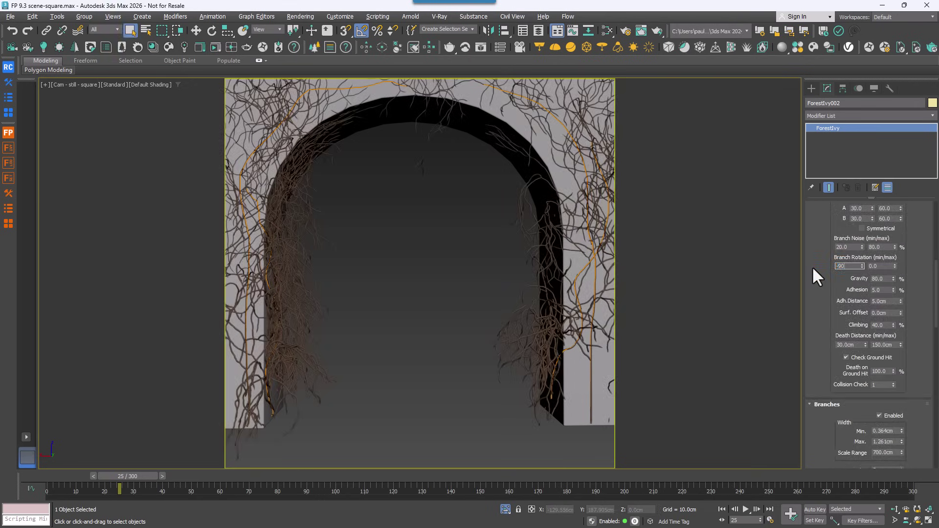
{"action": "key", "text": "Tab"}
{"action": "type", "text": "90"}
{"action": "key", "text": "Return"}
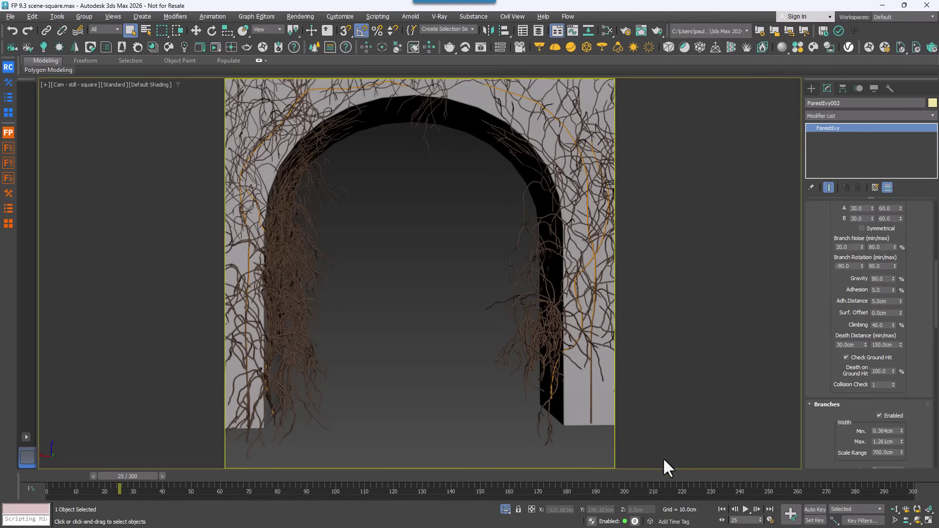
{"action": "scroll", "coordinate": [874, 414], "scroll_direction": "down", "scroll_amount": 5}
{"action": "left_click", "coordinate": [888, 400]}
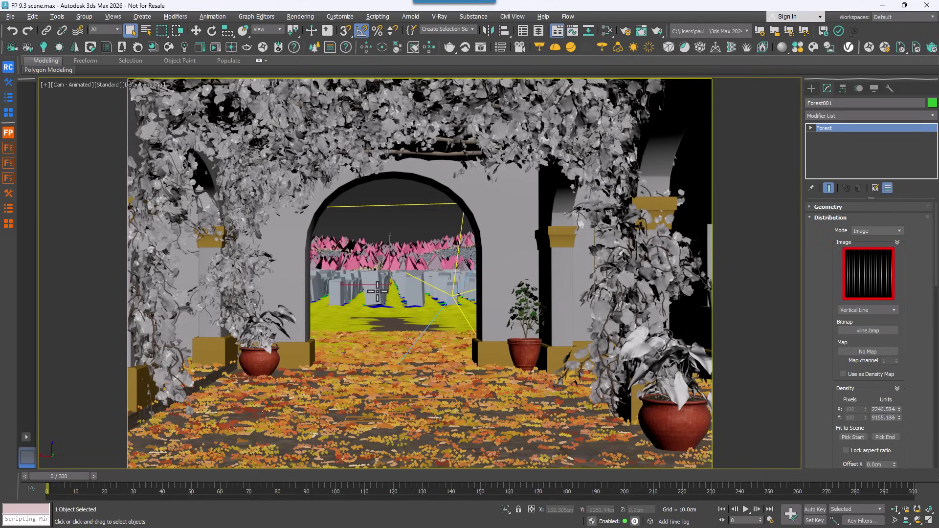
Isolate the Forest001 scatter with Alt+Q and switch to the perspective view.
{"action": "key", "text": "alt+q"}
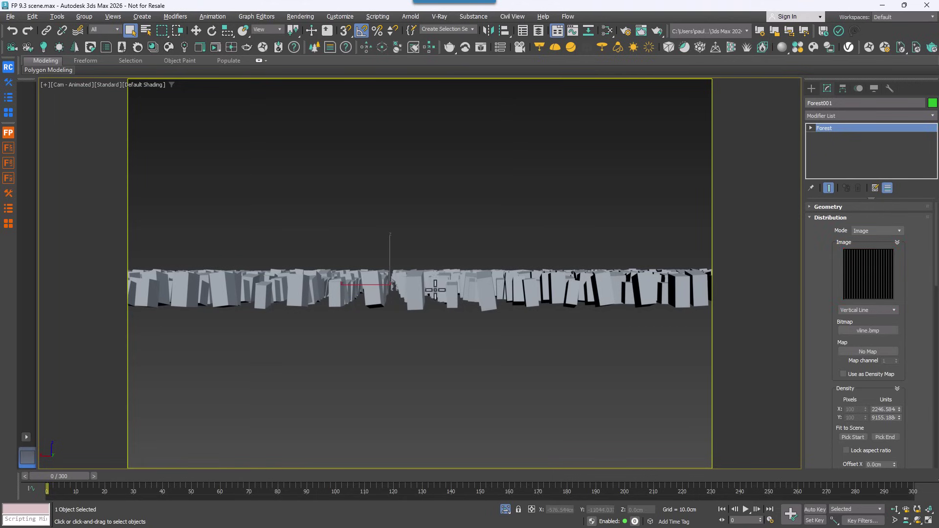
{"action": "key", "text": "p"}
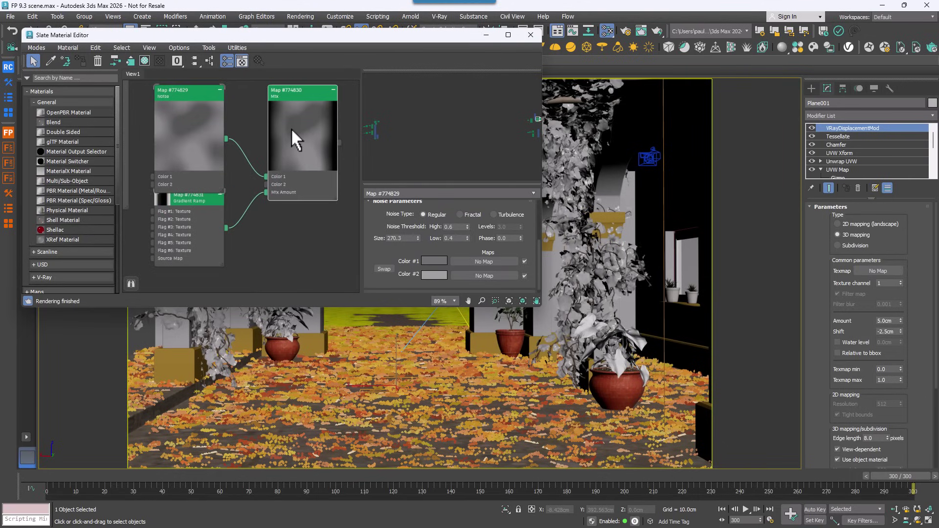
Wire the Mix map into the leaf scatter's Distribution Map slot as an instance.
{"action": "double_click", "coordinate": [291, 128]}
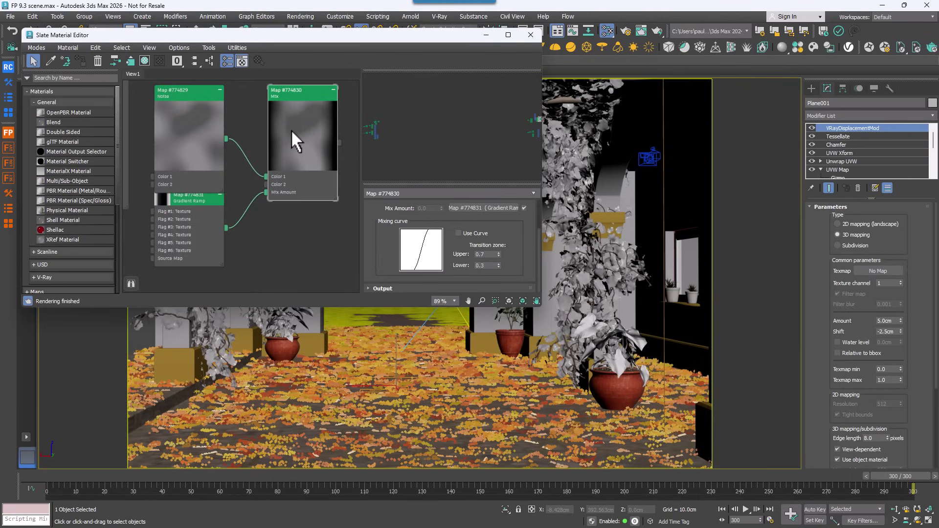
{"action": "scroll", "coordinate": [292, 130], "scroll_direction": "up", "scroll_amount": 3}
{"action": "middle_click_drag", "start_coordinate": [304, 131], "coordinate": [268, 164]}
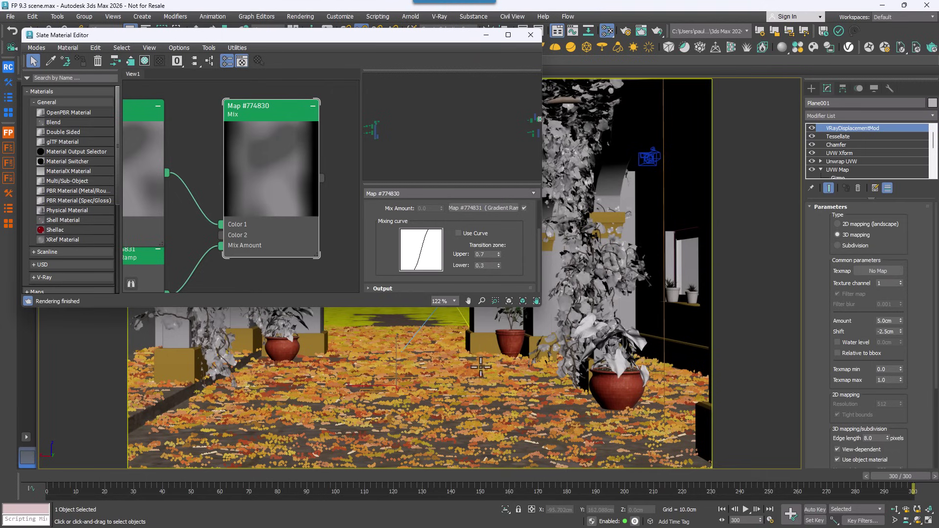
{"action": "left_click", "coordinate": [481, 382]}
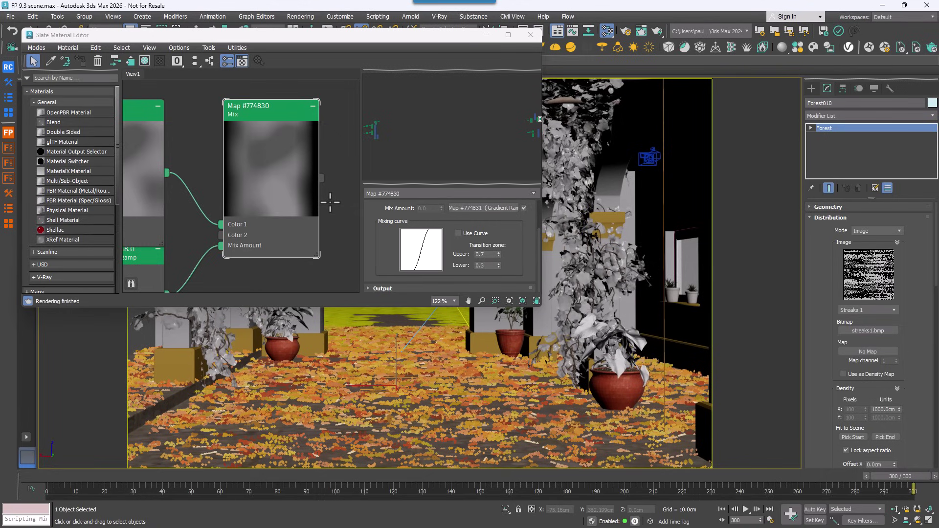
{"action": "left_click_drag", "start_coordinate": [323, 178], "coordinate": [856, 353]}
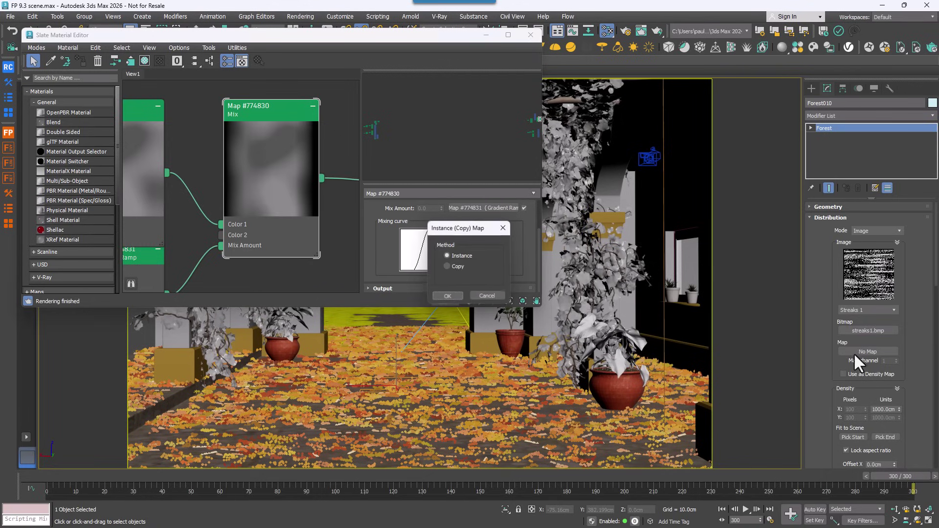
{"action": "left_click", "coordinate": [448, 294]}
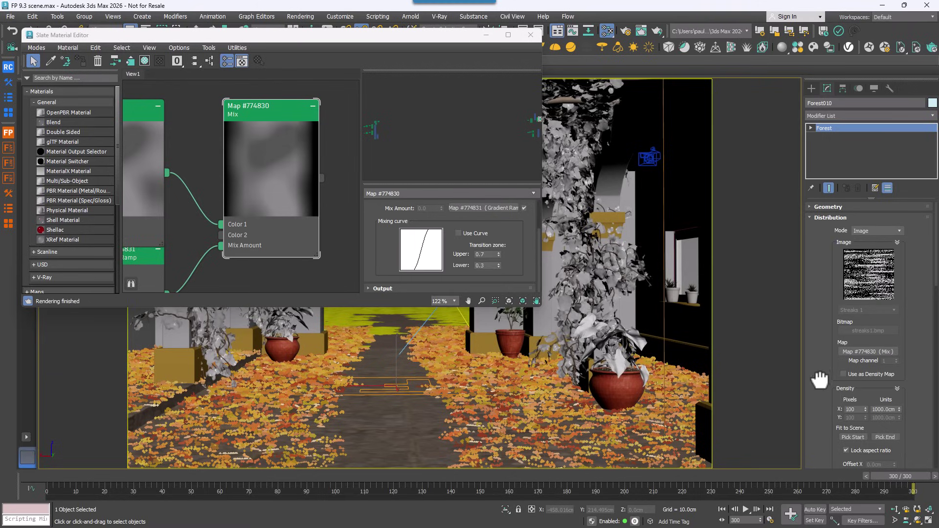
Raise the distribution threshold and enable Use as Density Map.
{"action": "left_click_drag", "start_coordinate": [822, 379], "coordinate": [826, 256]}
{"action": "mouse_move", "coordinate": [889, 362]}
{"action": "left_mouse_down"}
{"action": "mouse_move", "coordinate": [891, 352]}
{"action": "mouse_move", "coordinate": [890, 361]}
{"action": "left_mouse_up"}
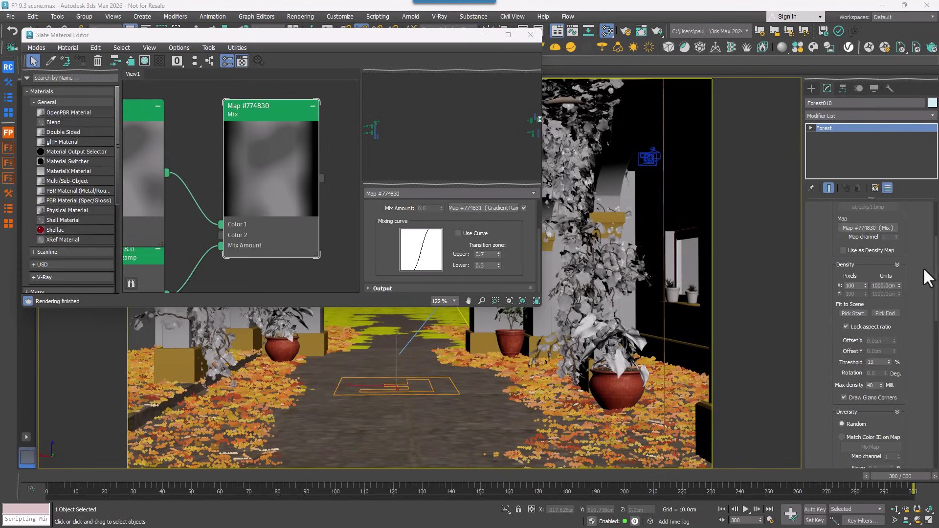
{"action": "left_click_drag", "start_coordinate": [924, 267], "coordinate": [924, 319]}
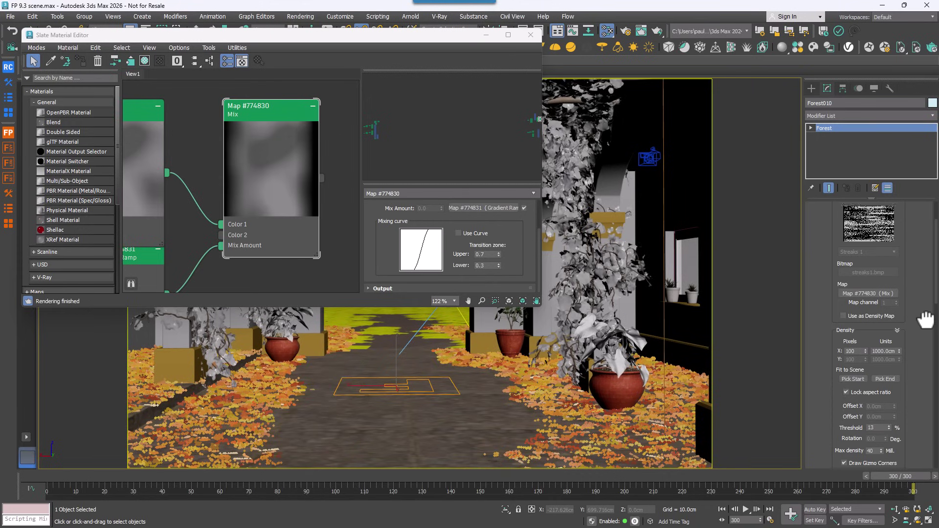
{"action": "left_click", "coordinate": [881, 317]}
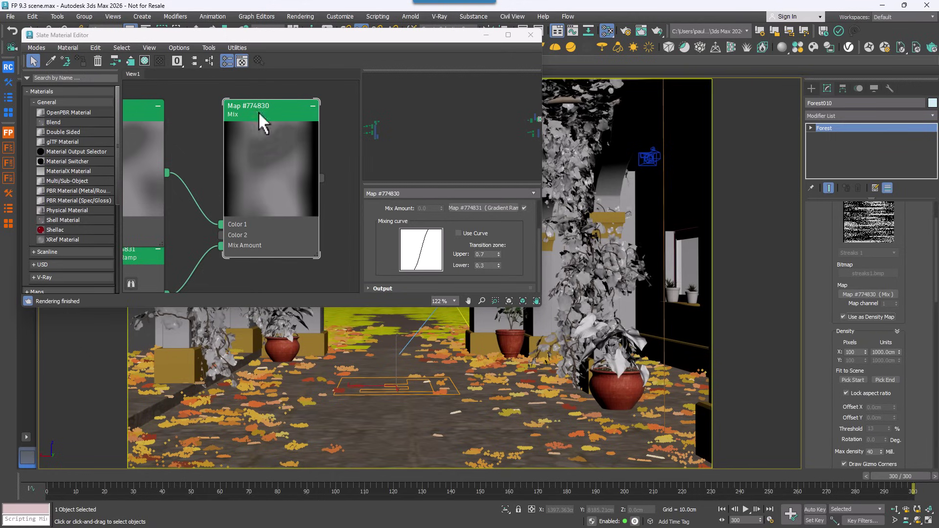
Darken the Noise map's first colour and lighten its second colour.
{"action": "middle_click_drag", "start_coordinate": [262, 115], "coordinate": [299, 115]}
{"action": "scroll", "coordinate": [300, 115], "scroll_direction": "down", "scroll_amount": 1}
{"action": "double_click", "coordinate": [168, 115]}
{"action": "scroll", "coordinate": [416, 279], "scroll_direction": "down", "scroll_amount": 3}
{"action": "left_click", "coordinate": [435, 254]}
{"action": "left_click_drag", "start_coordinate": [188, 201], "coordinate": [186, 218]}
{"action": "left_click", "coordinate": [383, 232]}
{"action": "left_click", "coordinate": [434, 269]}
{"action": "left_click_drag", "start_coordinate": [267, 210], "coordinate": [267, 230]}
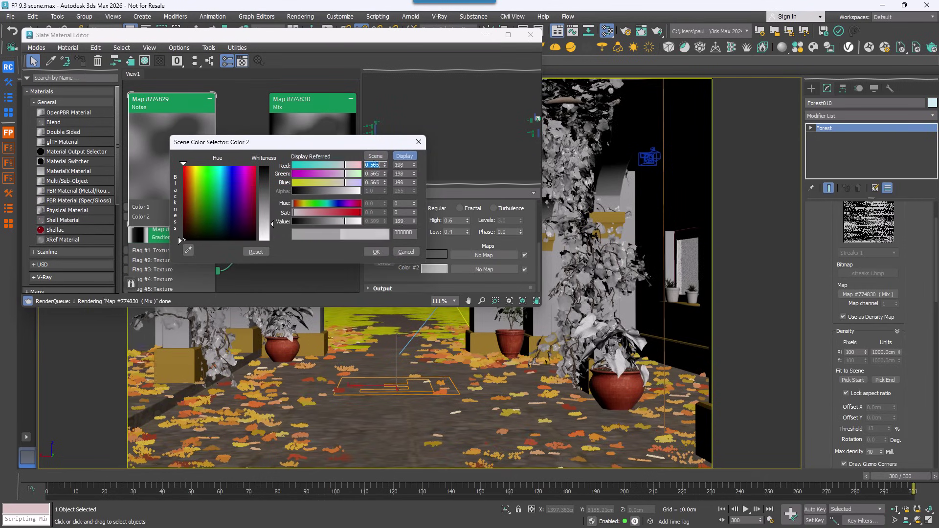
{"action": "left_click", "coordinate": [376, 251]}
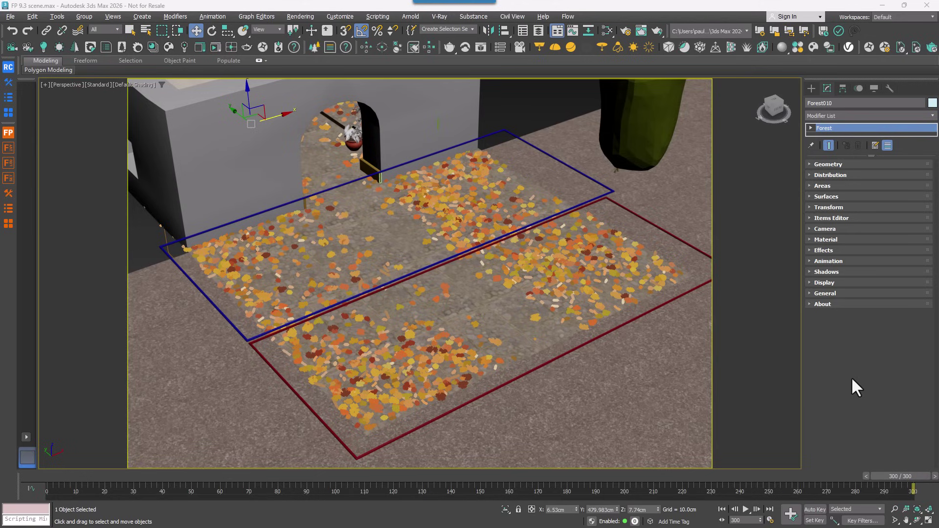
In Forest010's Areas rollout, select the Red area and set its leaf scale to 5.
{"action": "left_click", "coordinate": [827, 208]}
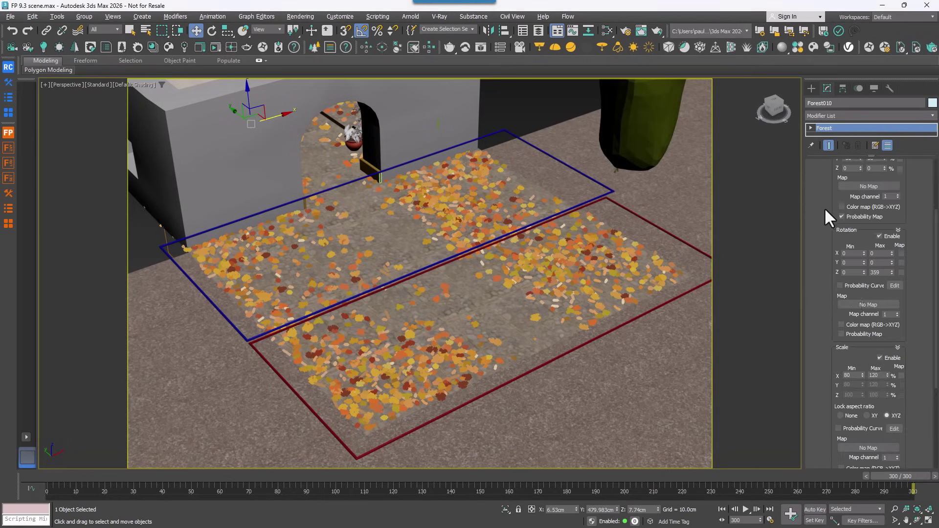
{"action": "scroll", "coordinate": [815, 281], "scroll_direction": "down", "scroll_amount": 3}
{"action": "scroll", "coordinate": [840, 385], "scroll_direction": "up", "scroll_amount": 5}
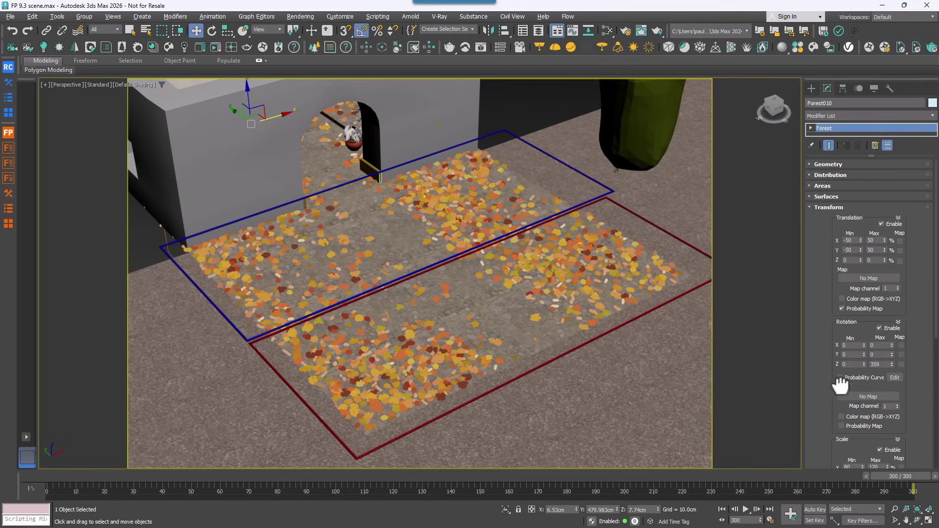
{"action": "left_click", "coordinate": [817, 209]}
{"action": "left_click", "coordinate": [823, 186]}
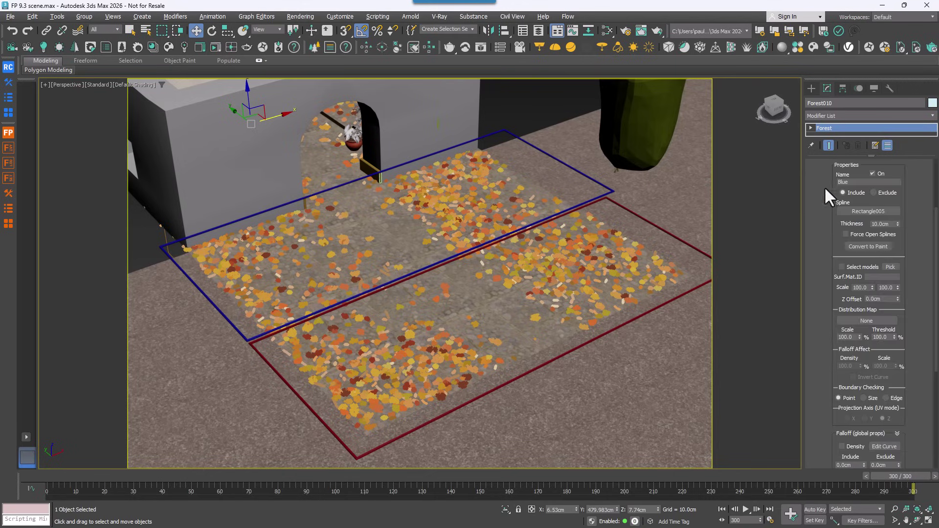
{"action": "scroll", "coordinate": [822, 289], "scroll_direction": "up", "scroll_amount": 3}
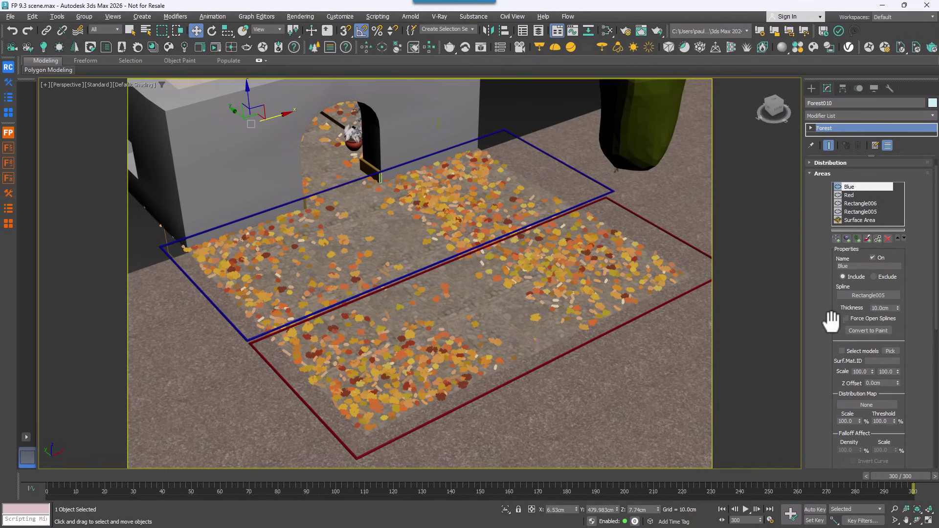
{"action": "double_click", "coordinate": [867, 371]}
{"action": "left_click", "coordinate": [851, 196]}
{"action": "double_click", "coordinate": [861, 372]}
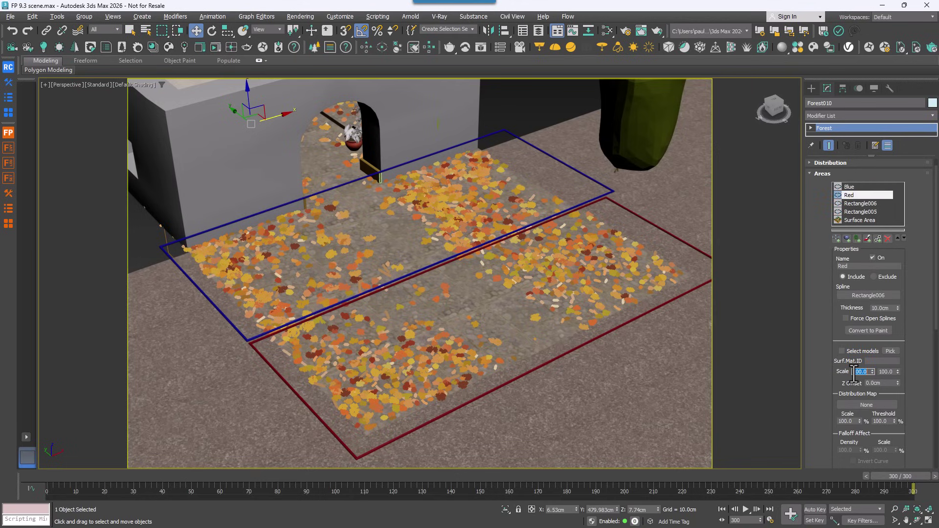
{"action": "key", "text": "Tab"}
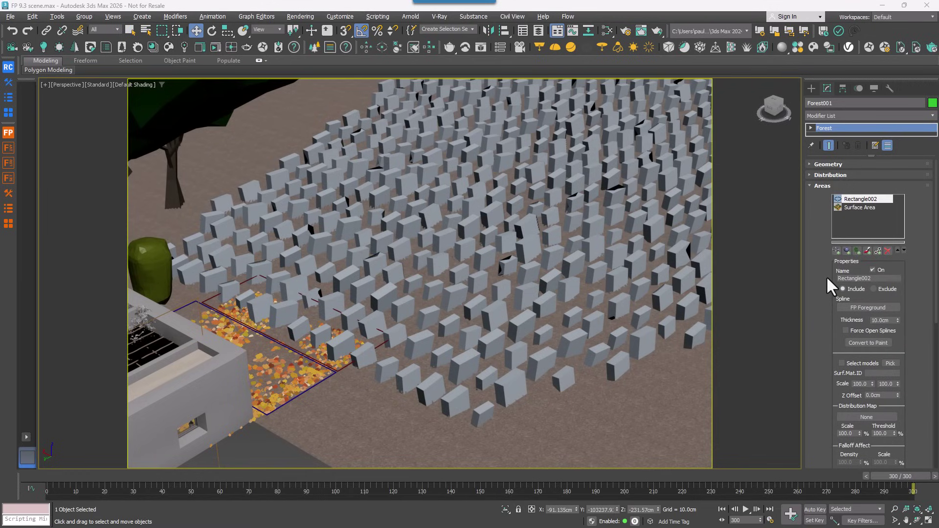
Add a painted Exclude area and paint out a large patch of boxes.
{"action": "left_click", "coordinate": [866, 251]}
{"action": "left_click", "coordinate": [874, 289]}
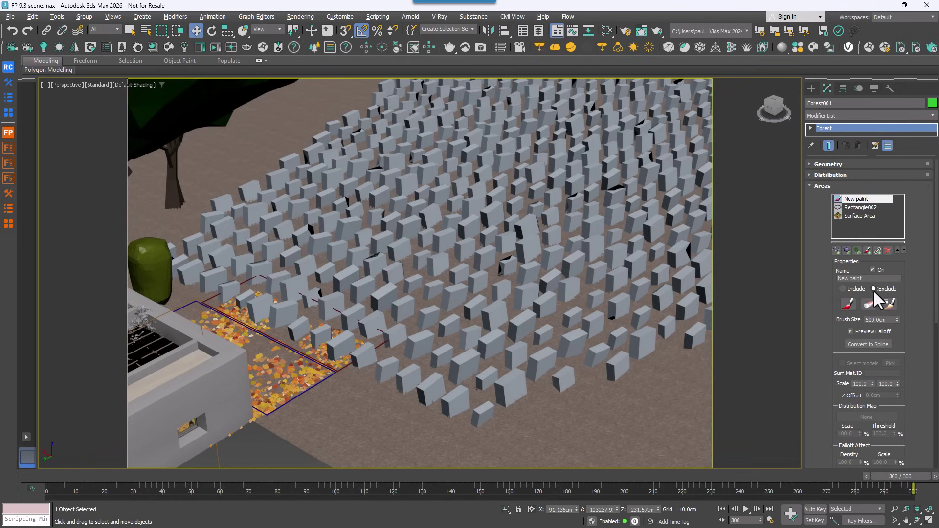
{"action": "left_click", "coordinate": [851, 304]}
{"action": "mouse_move", "coordinate": [328, 372]}
{"action": "left_mouse_down"}
{"action": "mouse_move", "coordinate": [321, 300]}
{"action": "mouse_move", "coordinate": [349, 204]}
{"action": "mouse_move", "coordinate": [337, 235]}
{"action": "mouse_move", "coordinate": [439, 304]}
{"action": "mouse_move", "coordinate": [459, 278]}
{"action": "left_mouse_up"}
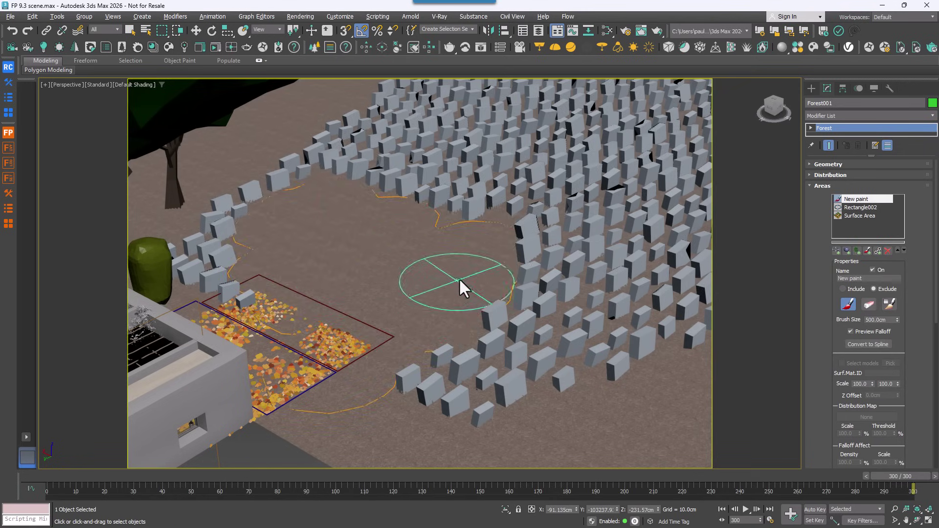
Erase parts of the exclusion paint to restore boxes around the clearing.
{"action": "left_click", "coordinate": [868, 304]}
{"action": "mouse_move", "coordinate": [545, 277]}
{"action": "left_mouse_down"}
{"action": "mouse_move", "coordinate": [511, 248]}
{"action": "mouse_move", "coordinate": [415, 198]}
{"action": "left_mouse_up"}
{"action": "mouse_move", "coordinate": [302, 206]}
{"action": "left_mouse_down"}
{"action": "mouse_move", "coordinate": [382, 227]}
{"action": "mouse_move", "coordinate": [510, 310]}
{"action": "left_mouse_up"}
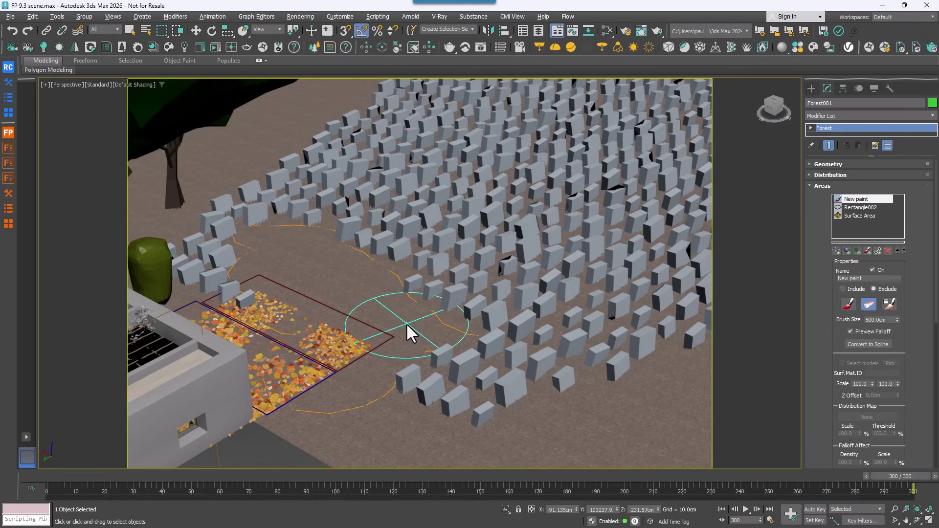
{"action": "mouse_move", "coordinate": [404, 320]}
{"action": "left_mouse_down"}
{"action": "mouse_move", "coordinate": [427, 274]}
{"action": "mouse_move", "coordinate": [347, 318]}
{"action": "mouse_move", "coordinate": [349, 329]}
{"action": "mouse_move", "coordinate": [335, 319]}
{"action": "mouse_move", "coordinate": [392, 327]}
{"action": "mouse_move", "coordinate": [361, 351]}
{"action": "mouse_move", "coordinate": [329, 319]}
{"action": "mouse_move", "coordinate": [369, 268]}
{"action": "mouse_move", "coordinate": [352, 356]}
{"action": "mouse_move", "coordinate": [363, 379]}
{"action": "mouse_move", "coordinate": [391, 368]}
{"action": "left_mouse_up"}
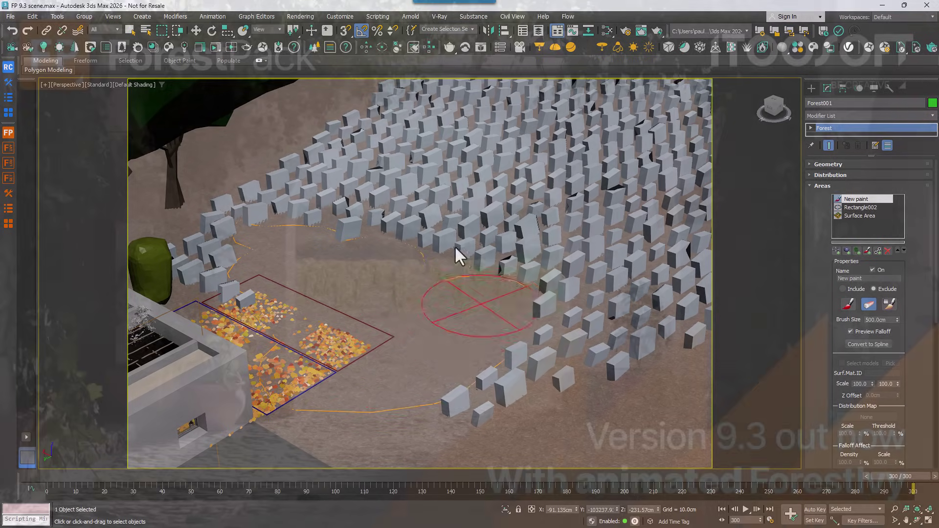